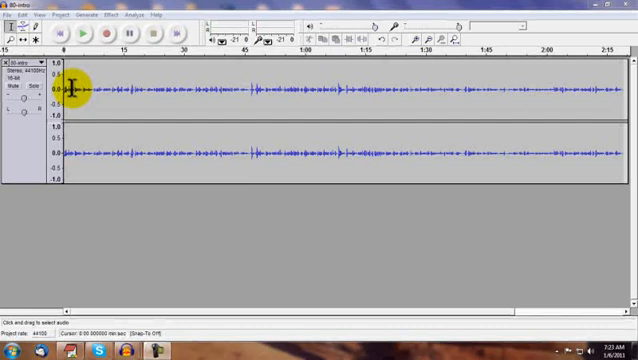
- Export the project as an MP3, keeping the file name in the AVP folder, reaching the ID3 tag editor
{"action": "mouse_move", "coordinate": [70, 92]}
{"action": "left_mouse_down"}
{"action": "mouse_move", "coordinate": [238, 75]}
{"action": "mouse_move", "coordinate": [188, 100]}
{"action": "left_mouse_up"}
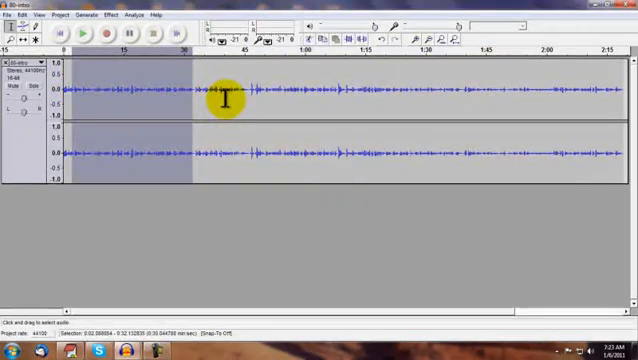
{"action": "left_click", "coordinate": [240, 100]}
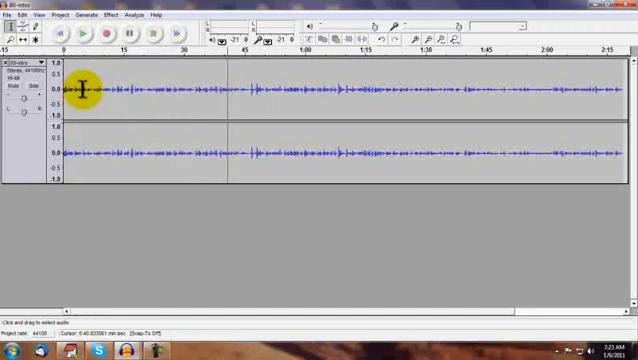
{"action": "left_click", "coordinate": [9, 15]}
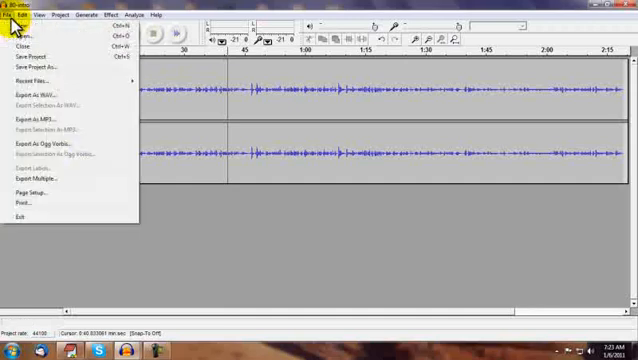
{"action": "left_click", "coordinate": [47, 120]}
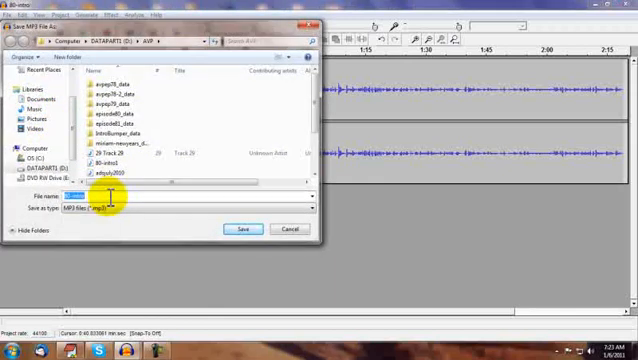
{"action": "left_click", "coordinate": [148, 197]}
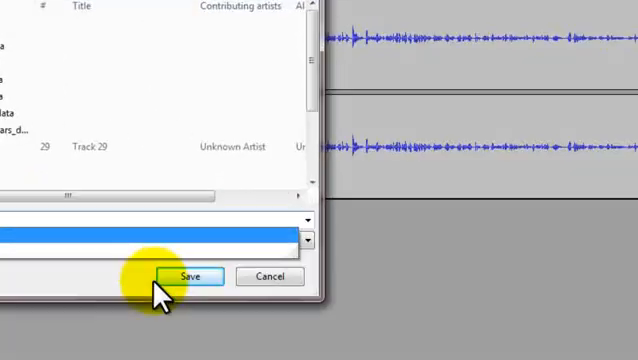
{"action": "left_click", "coordinate": [243, 229]}
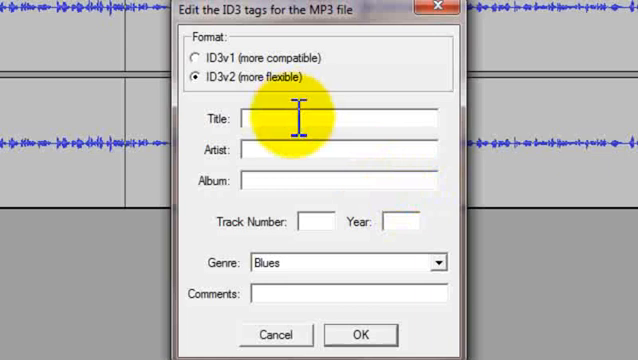
- Fill the album tag, set genre to Other, add the website comment and write the MP3
{"action": "left_click", "coordinate": [310, 180]}
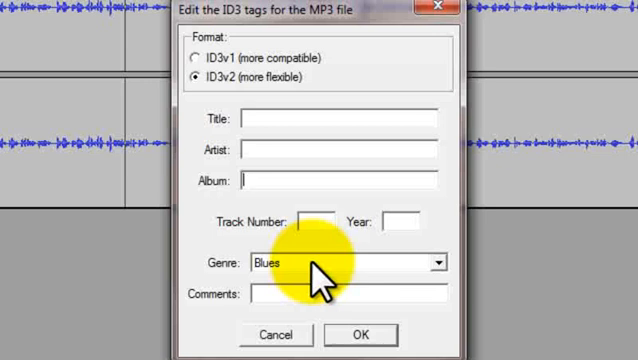
{"action": "left_click", "coordinate": [311, 263]}
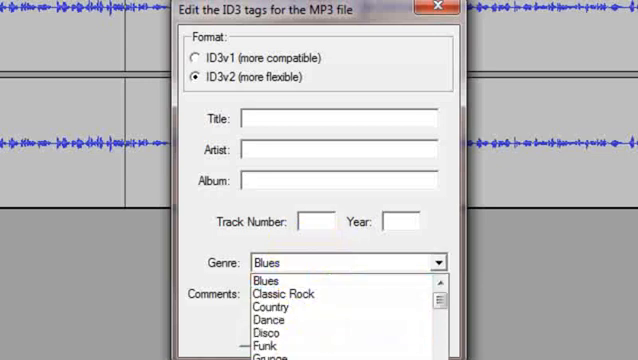
{"action": "left_click", "coordinate": [348, 300]}
{"action": "right_click", "coordinate": [300, 295]}
{"action": "key", "text": "Escape"}
{"action": "left_click", "coordinate": [304, 113]}
{"action": "type", "text": "Test Audio File"}
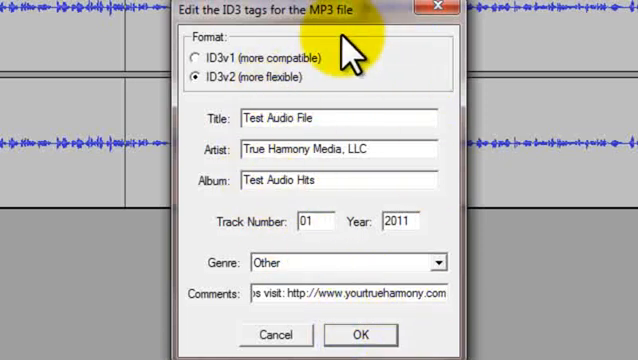
{"action": "left_click", "coordinate": [360, 334]}
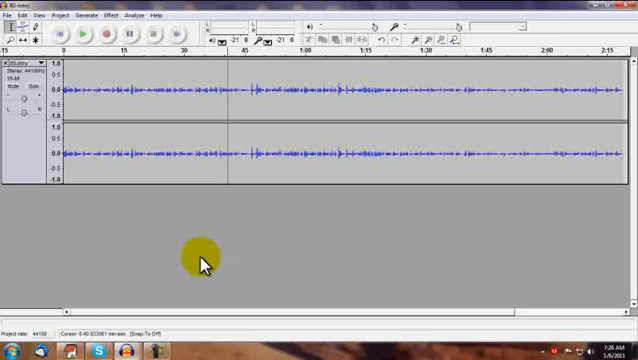
- Switch to Explorer and bring up the options for the exported 80-intro1 MP3
{"action": "key", "text": "alt+Tab"}
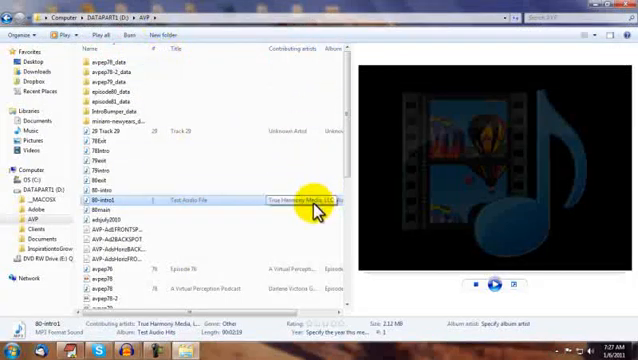
{"action": "left_click_drag", "start_coordinate": [285, 313], "coordinate": [330, 313]}
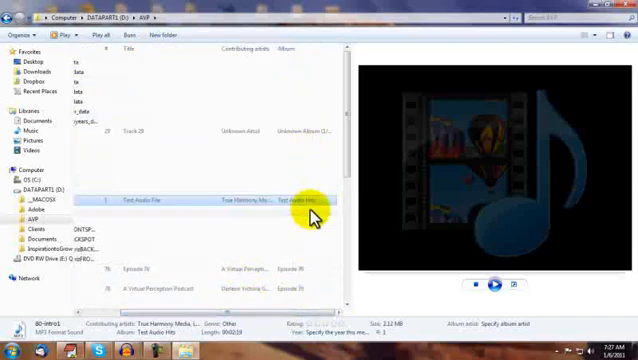
{"action": "left_click_drag", "start_coordinate": [318, 313], "coordinate": [275, 313]}
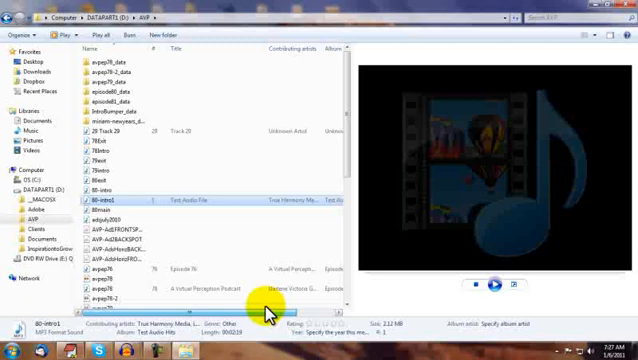
{"action": "right_click", "coordinate": [110, 200]}
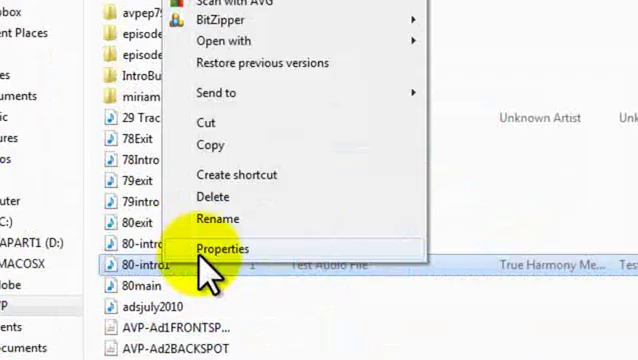
- Review 80-intro1's Details properties, reading the full website comment, then close them
{"action": "left_click", "coordinate": [137, 192]}
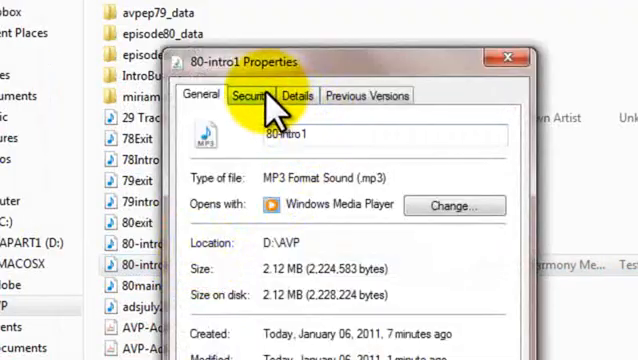
{"action": "left_click", "coordinate": [297, 96]}
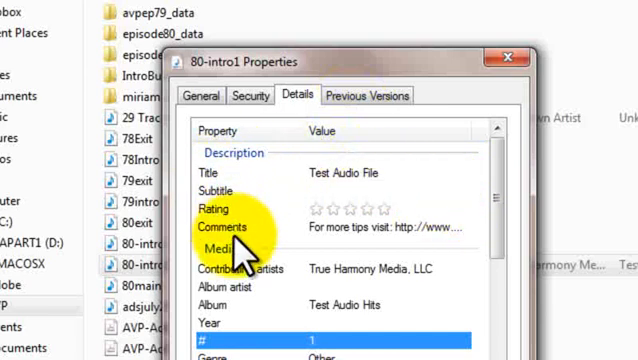
{"action": "left_click", "coordinate": [455, 227]}
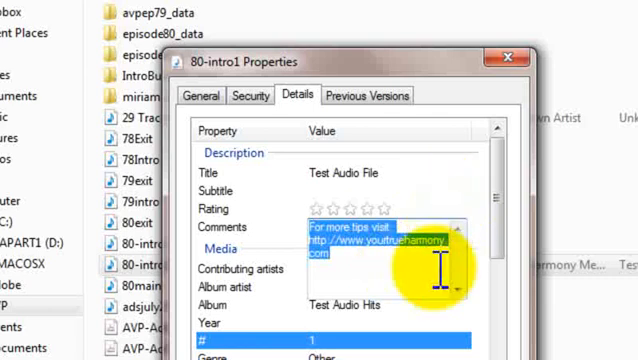
{"action": "left_click", "coordinate": [455, 356]}
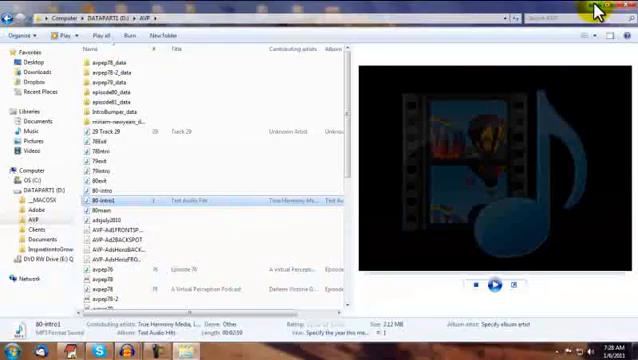
- Close the AVP folder window and bring Audacity's intro track back to the front
{"action": "left_click", "coordinate": [598, 10]}
{"action": "mouse_move", "coordinate": [185, 350]}
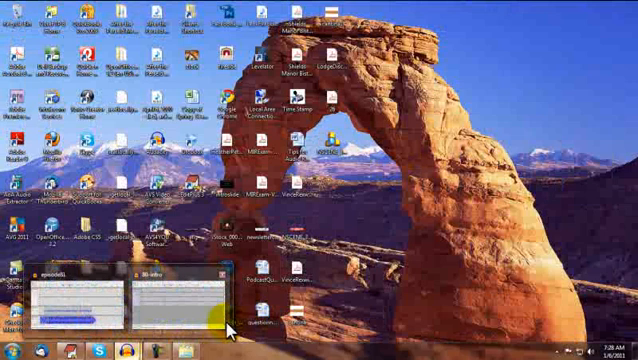
{"action": "left_click", "coordinate": [180, 300]}
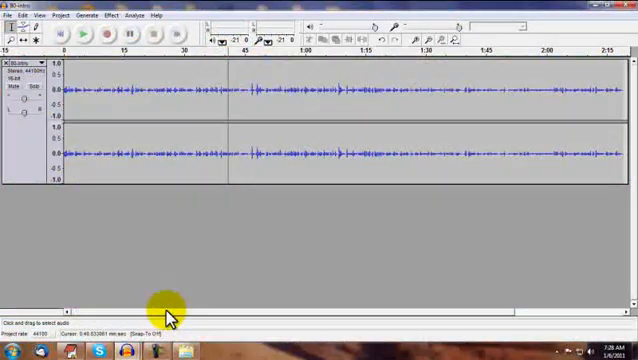